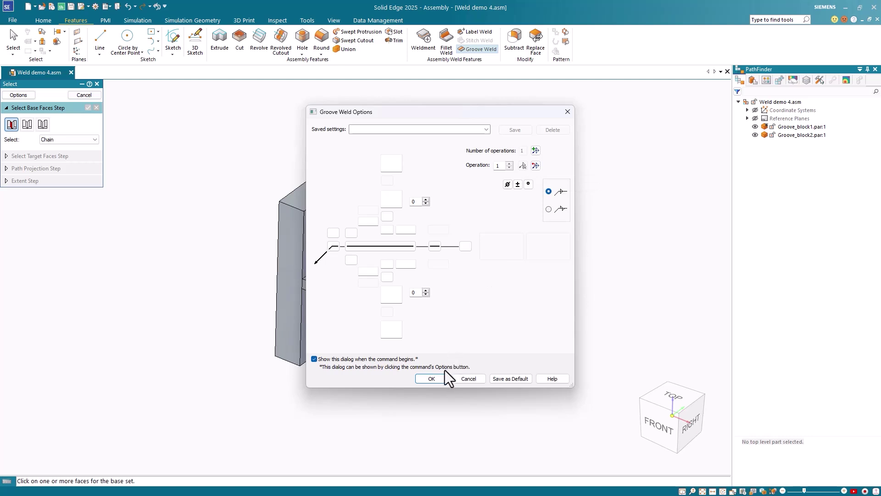
# Accept the groove weld options and set the upright plate's large face at the joint as the base face
pyautogui.click(434, 379)
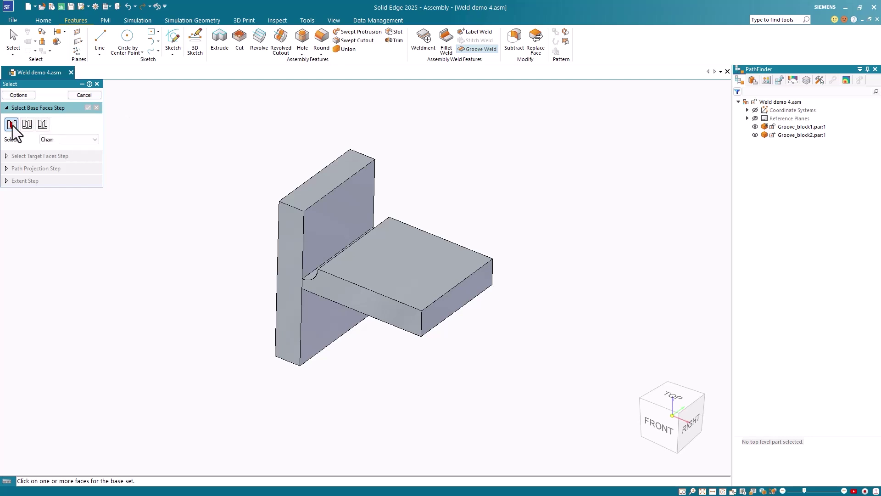
pyautogui.click(346, 213)
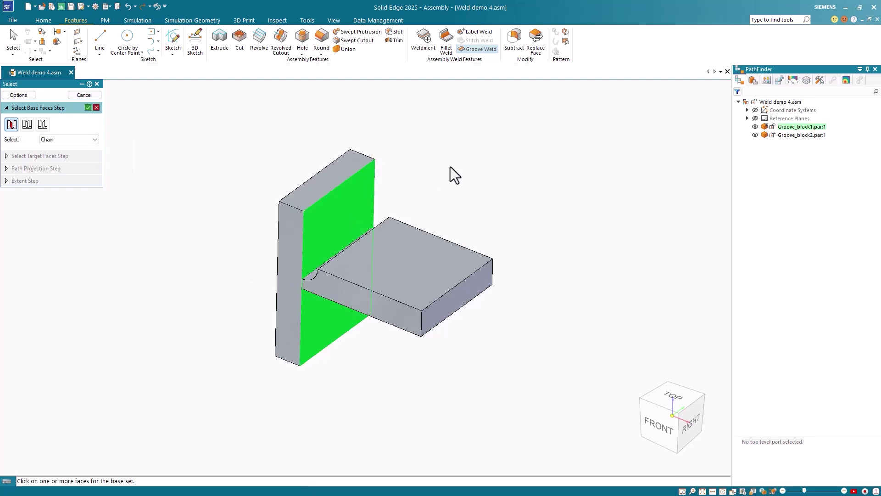
pyautogui.click(87, 109)
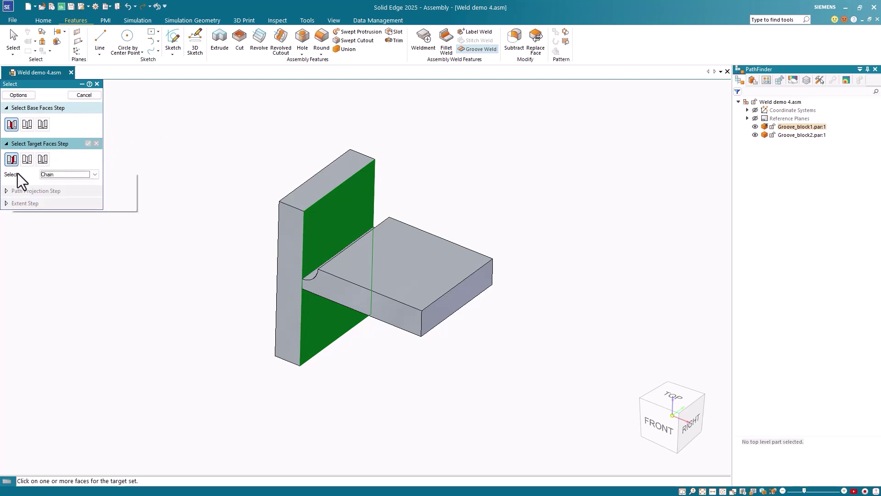
# Set the curved groove face of Groove_block2 as the target face of the weld
pyautogui.moveTo(182, 318); pyautogui.dragTo(360, 308, button='middle')
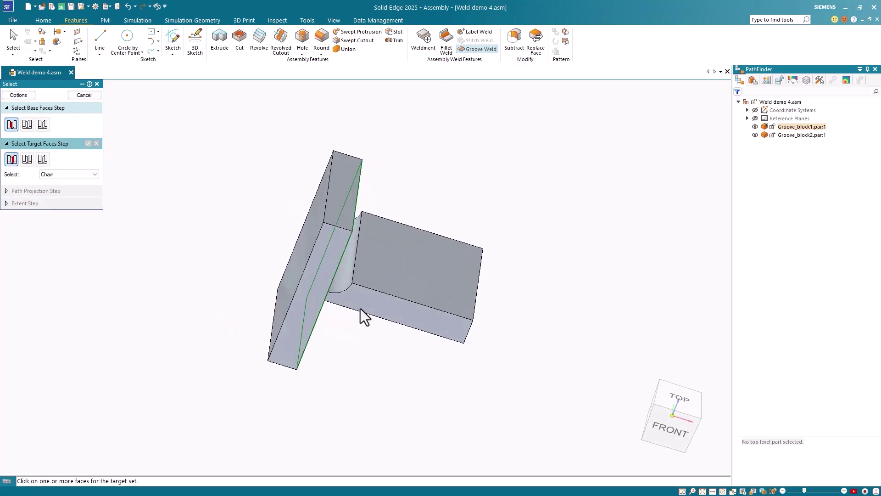
pyautogui.click(341, 279)
pyautogui.moveTo(556, 204); pyautogui.dragTo(285, 172, button='middle')
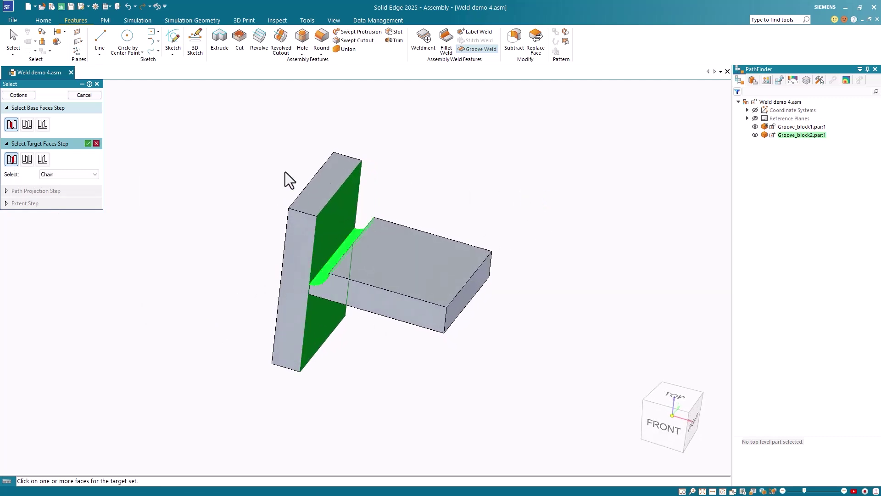
pyautogui.click(88, 143)
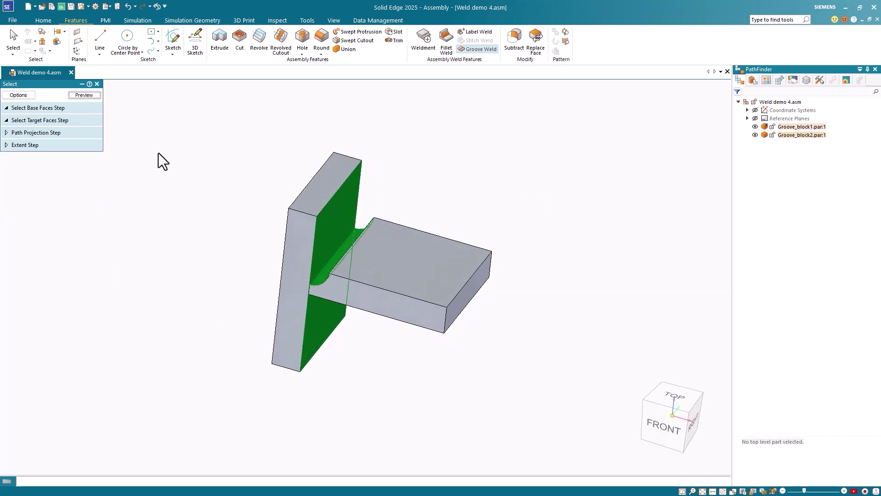
# Preview and finish the groove weld between the upright plate and Groove_block2
pyautogui.click(88, 97)
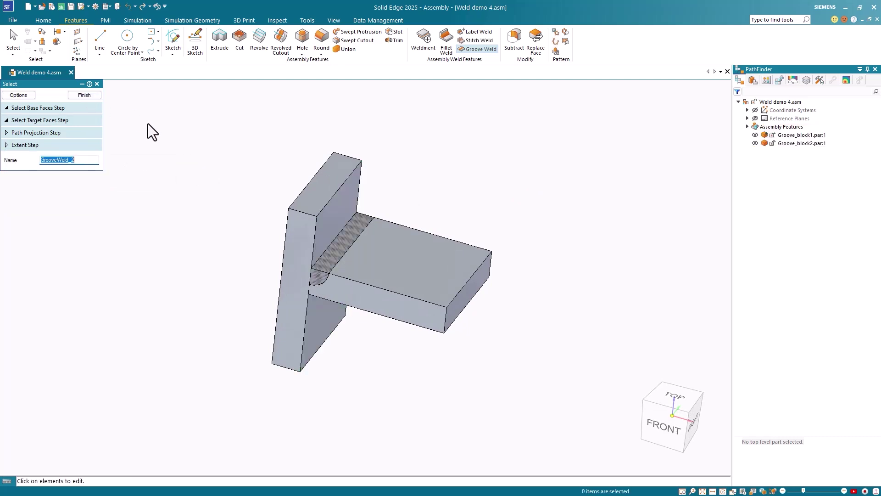
pyautogui.click(87, 97)
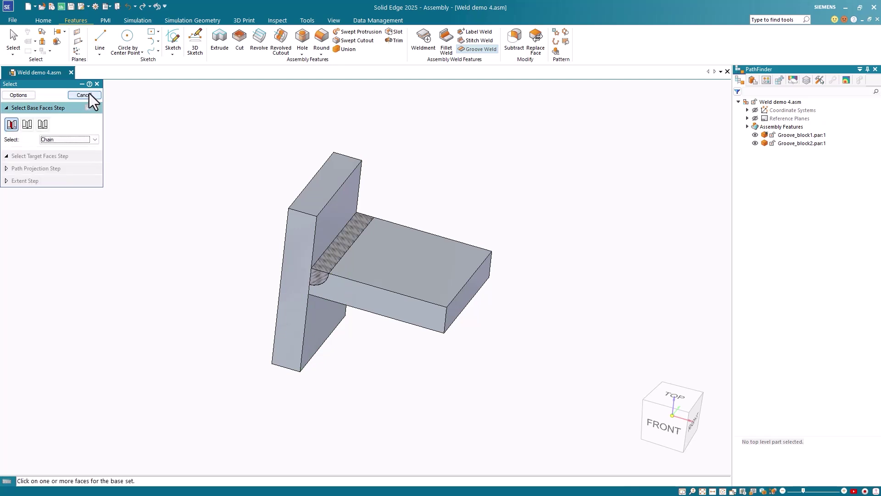
pyautogui.click(89, 93)
# Examine the groove weld listed under Assembly Features and the commands available for it
pyautogui.moveTo(586, 208); pyautogui.dragTo(557, 202, button='middle')
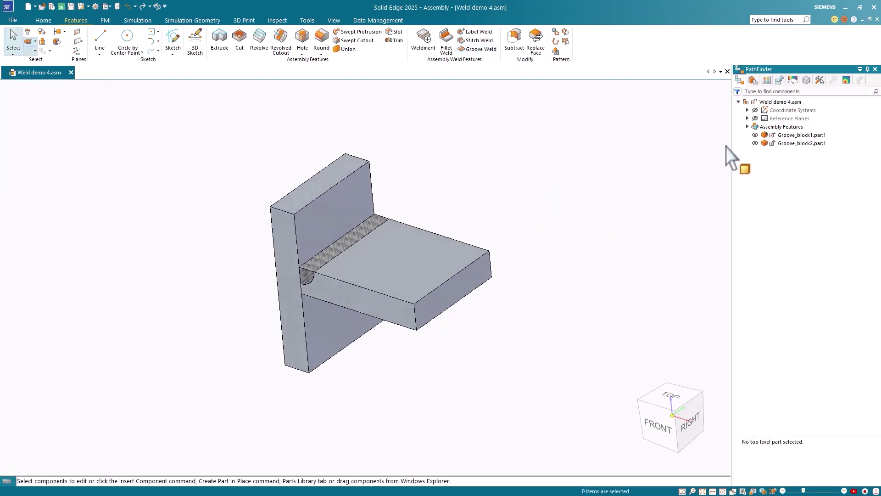
pyautogui.click(747, 126)
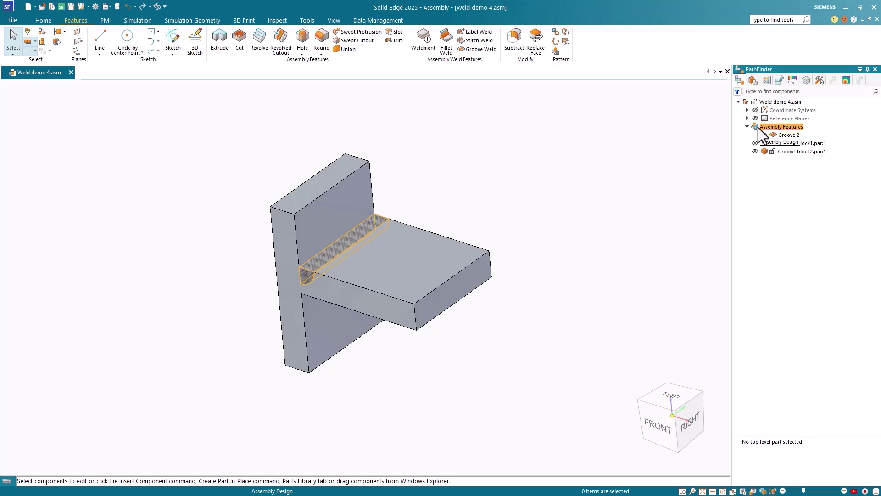
pyautogui.rightClick(792, 137)
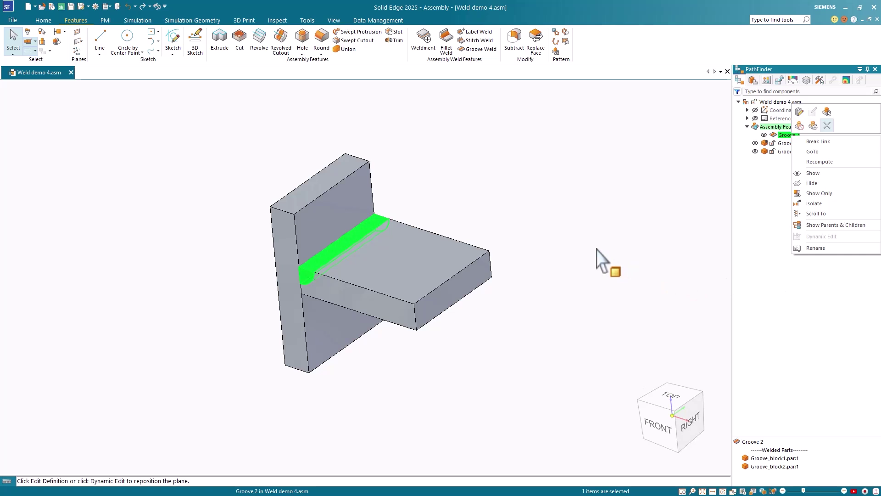
pyautogui.press('Escape')
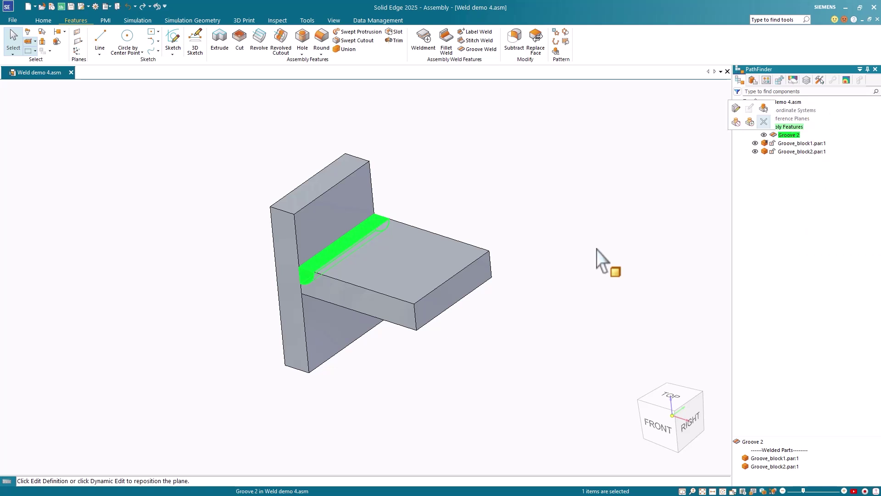
pyautogui.press('Escape')
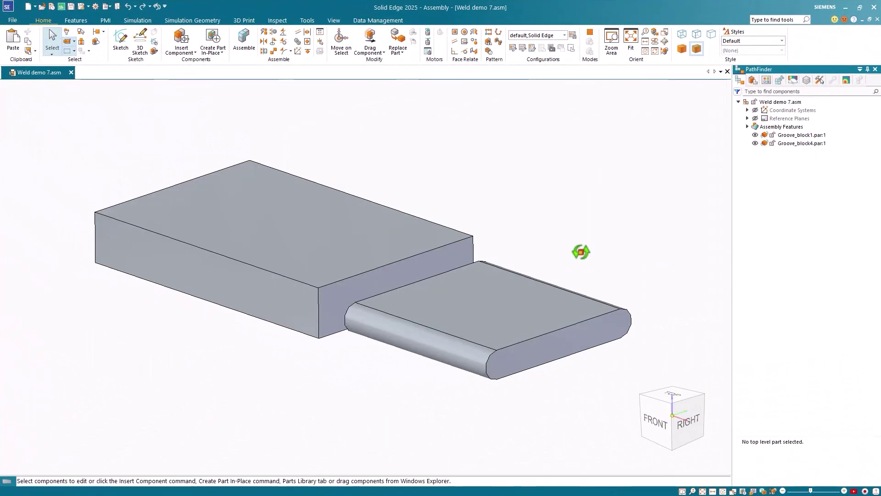
# Mark the Weld demo 7 assembly as a weldment, keeping the Weld Bead and Construction Default styles
pyautogui.moveTo(581, 251); pyautogui.dragTo(587, 220, button='middle')
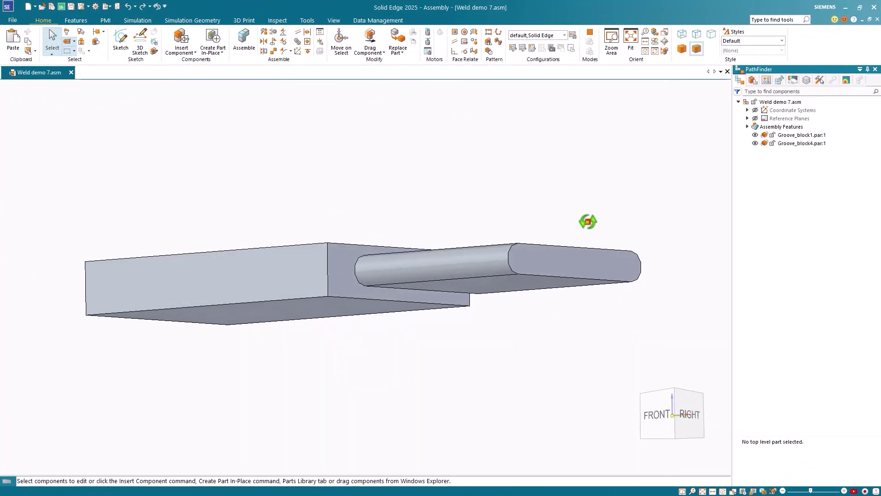
pyautogui.moveTo(588, 221); pyautogui.dragTo(593, 277, button='middle')
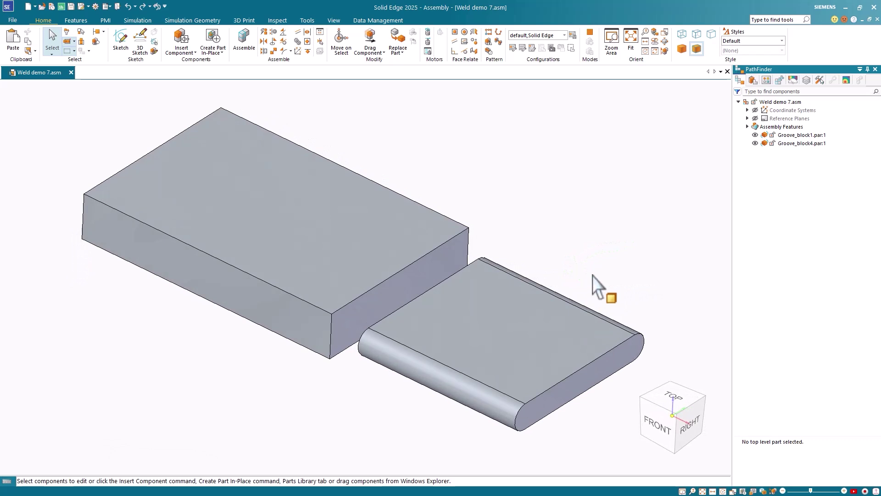
pyautogui.click(73, 20)
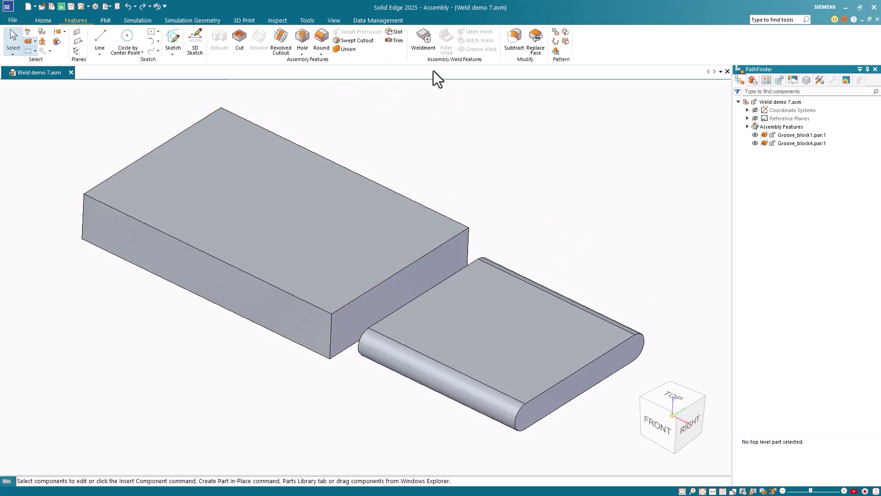
pyautogui.click(426, 38)
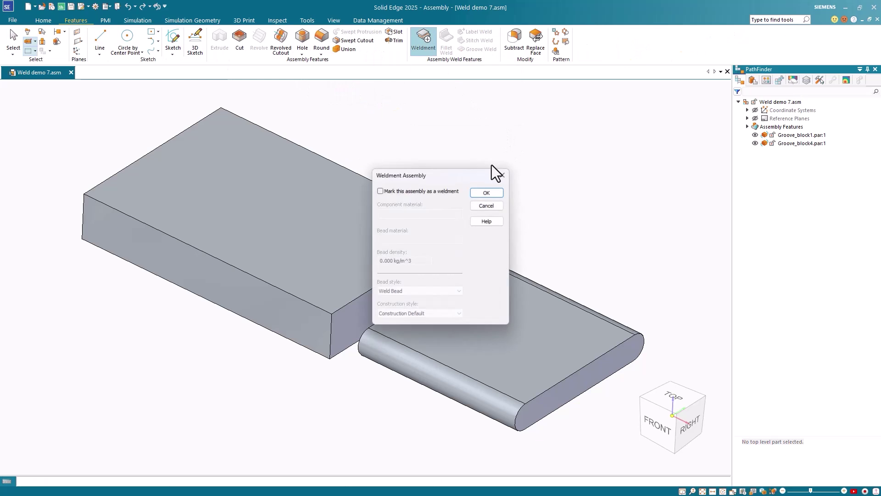
pyautogui.click(380, 191)
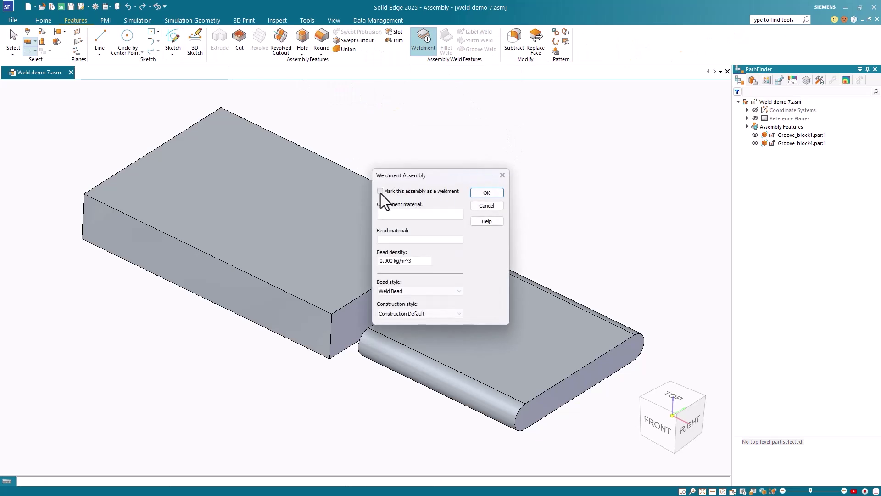
pyautogui.click(486, 194)
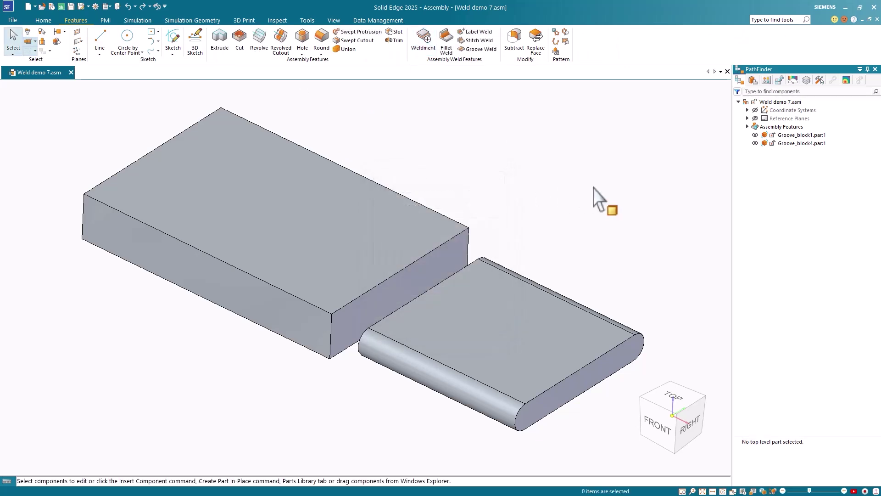
# Start a groove weld with the default options and set Groove_block1's end face toward Groove_block4 as the base face
pyautogui.click(473, 50)
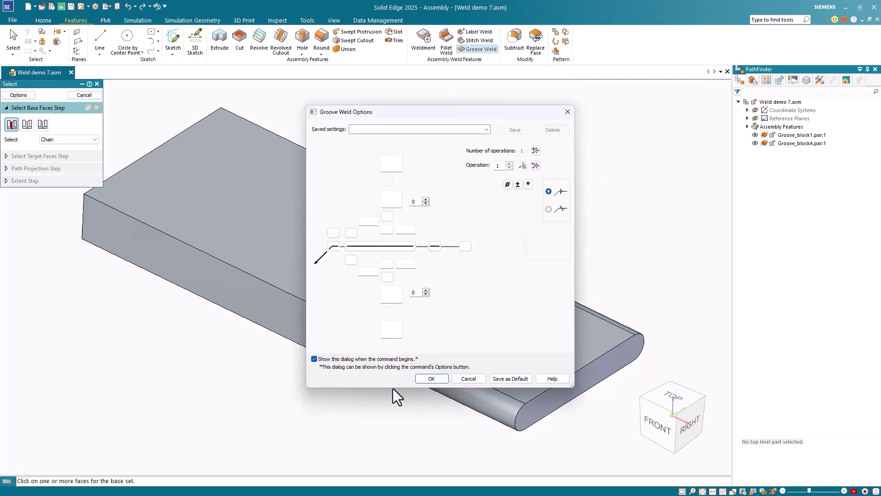
pyautogui.click(436, 379)
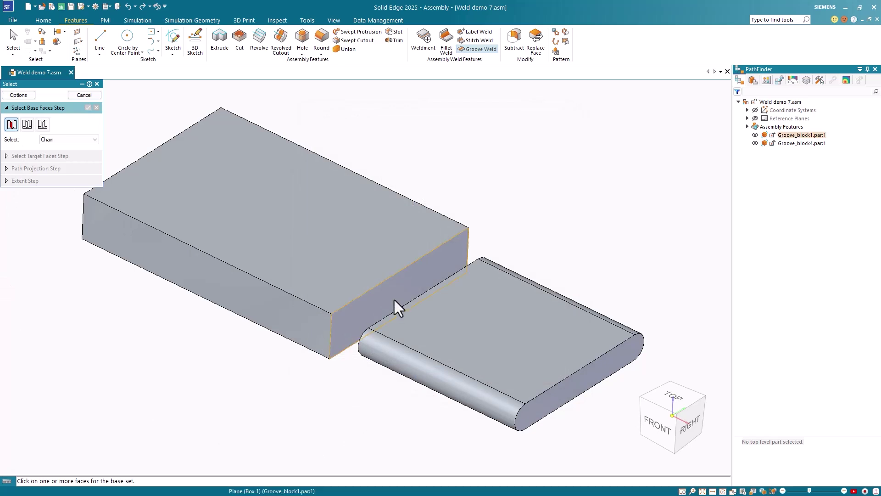
pyautogui.click(370, 307)
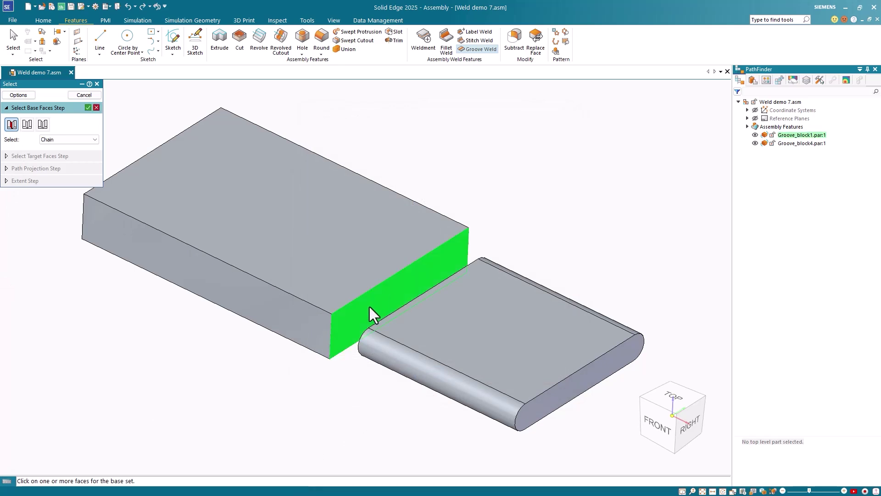
pyautogui.click(88, 107)
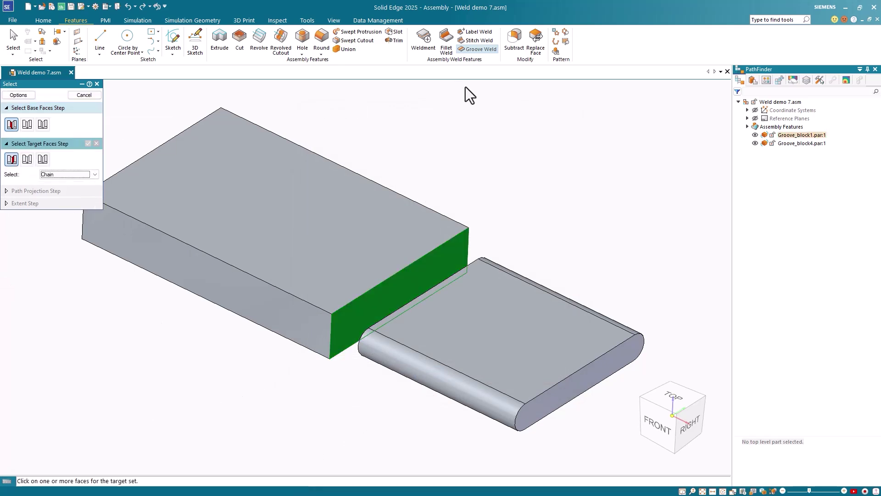
# Set Groove_block4's end face toward Groove_block1 as the target face of the weld
pyautogui.moveTo(424, 421); pyautogui.dragTo(534, 404, button='middle')
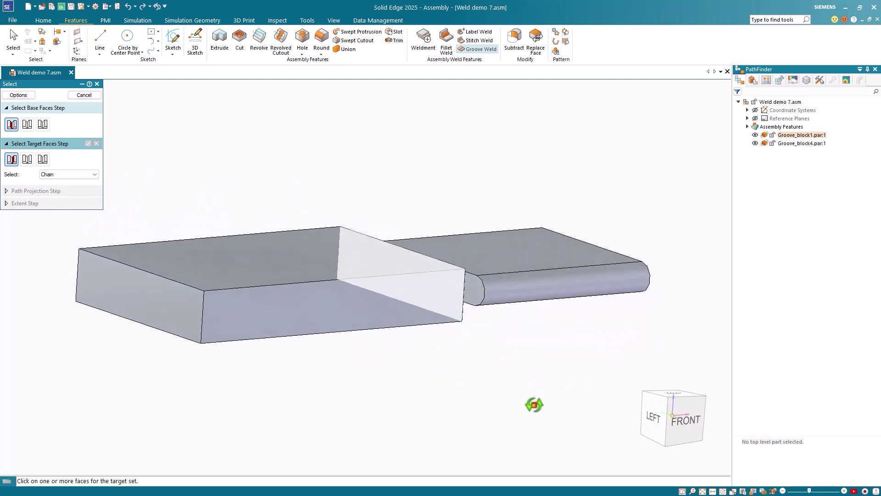
pyautogui.click(475, 292)
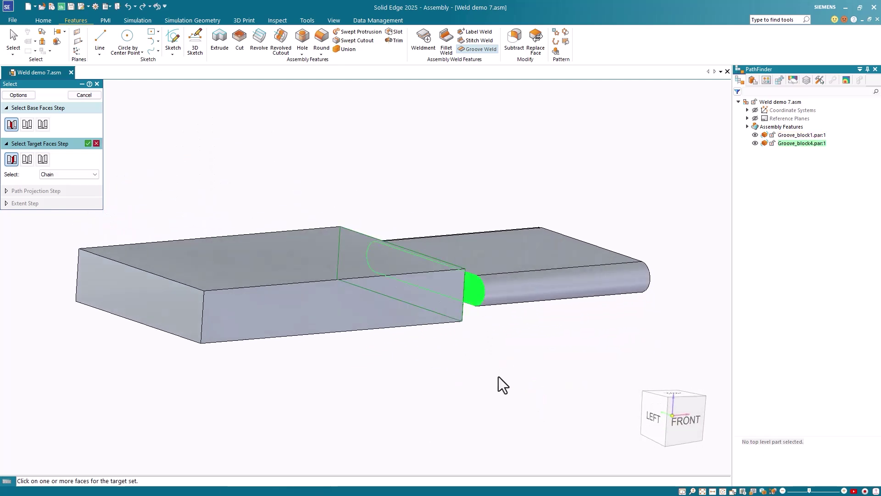
pyautogui.click(88, 144)
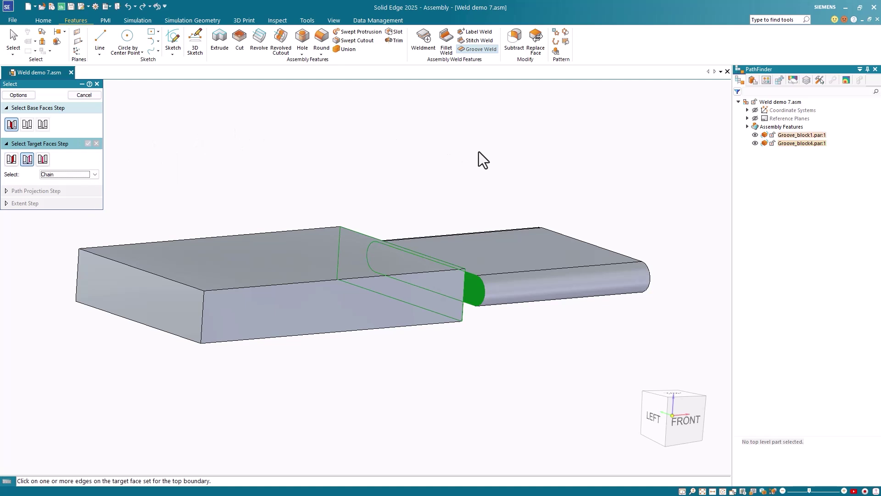
# Using Edge selection, set the straight upper edge of the target face as its top boundary
pyautogui.moveTo(477, 154); pyautogui.dragTo(376, 181, button='middle')
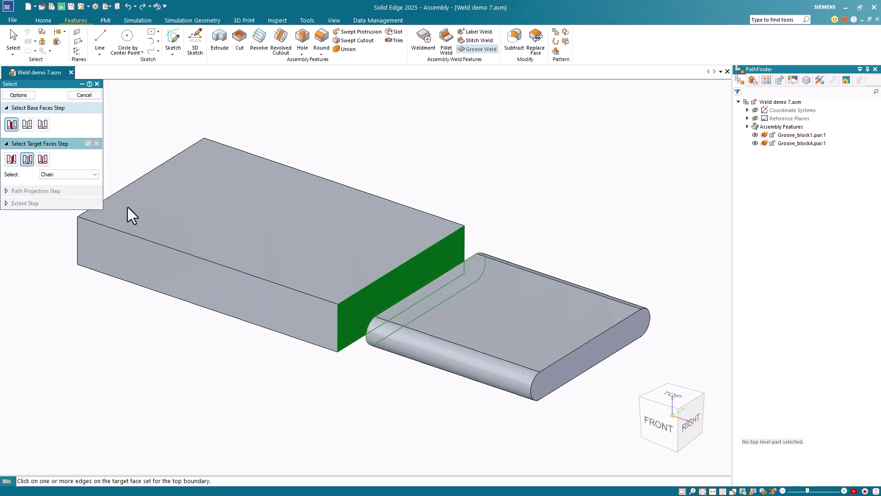
pyautogui.click(95, 174)
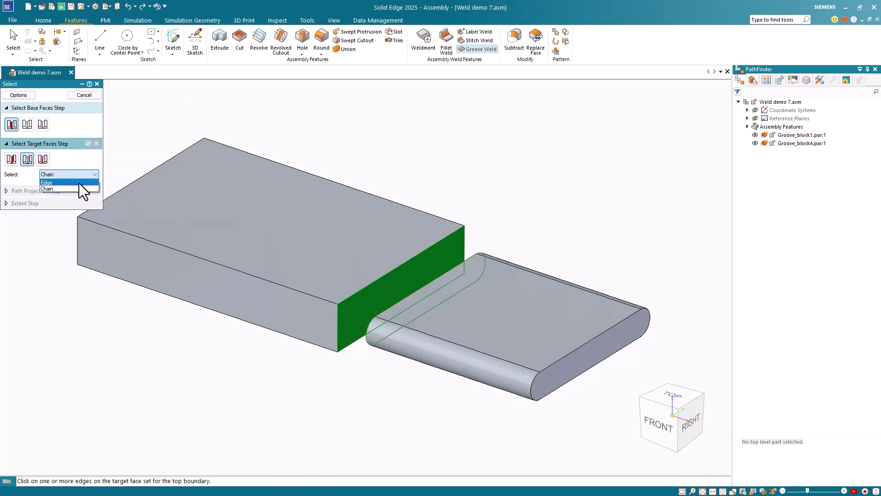
pyautogui.click(79, 183)
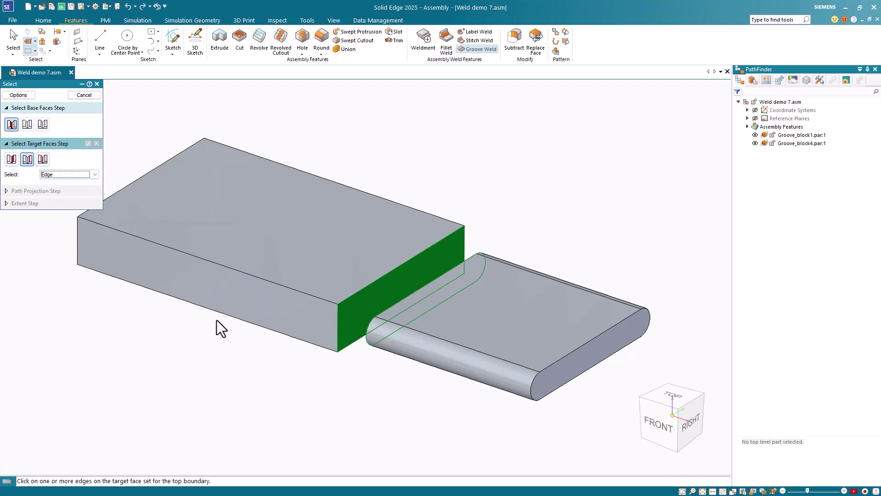
pyautogui.click(383, 313)
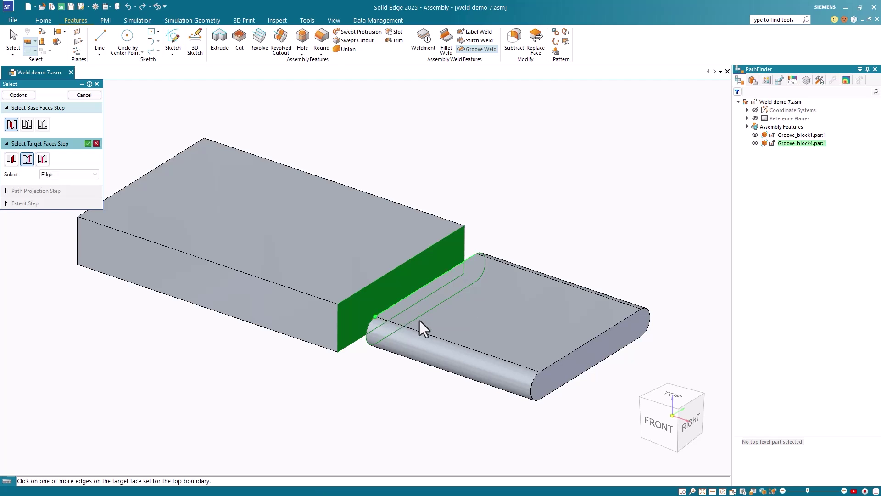
pyautogui.click(87, 143)
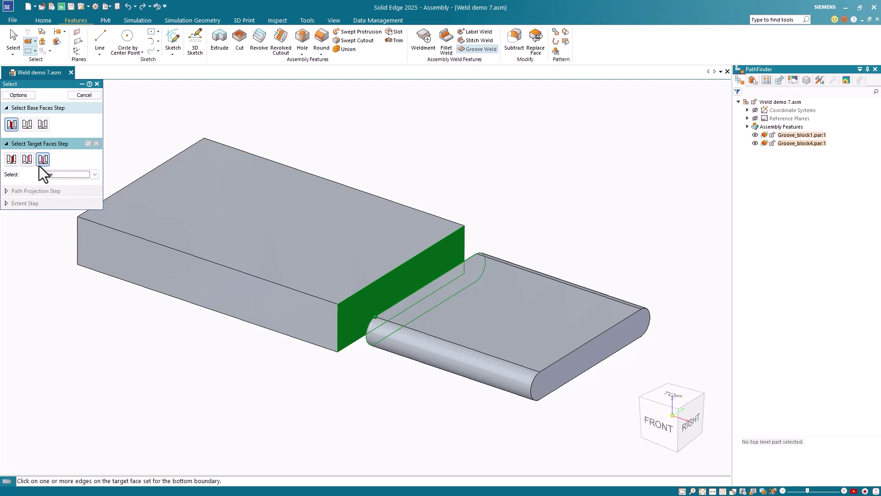
# Set the straight lower edge of the target face as its bottom boundary and preview the groove weld
pyautogui.moveTo(374, 448); pyautogui.dragTo(409, 337, button='middle')
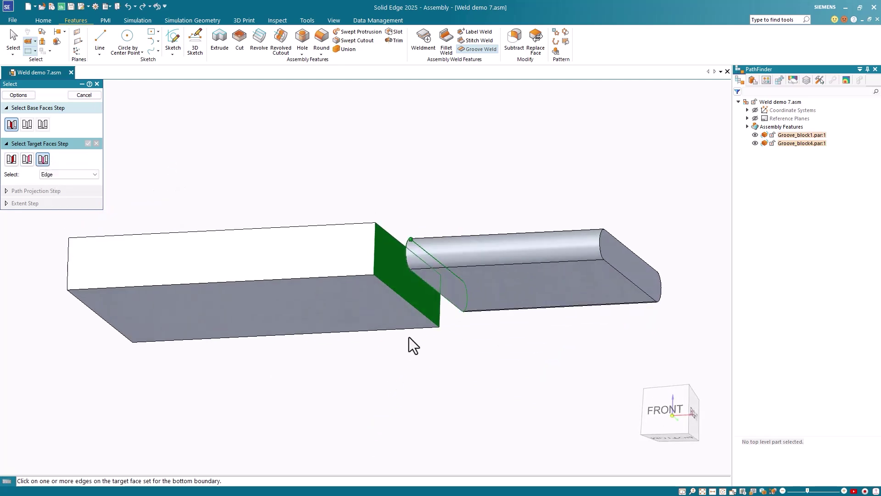
pyautogui.click(415, 274)
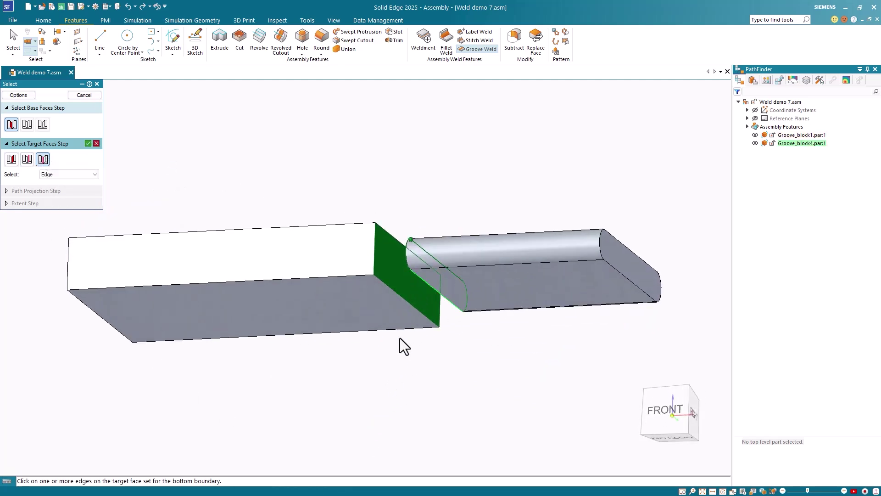
pyautogui.click(88, 143)
pyautogui.moveTo(499, 155); pyautogui.dragTo(468, 202, button='middle')
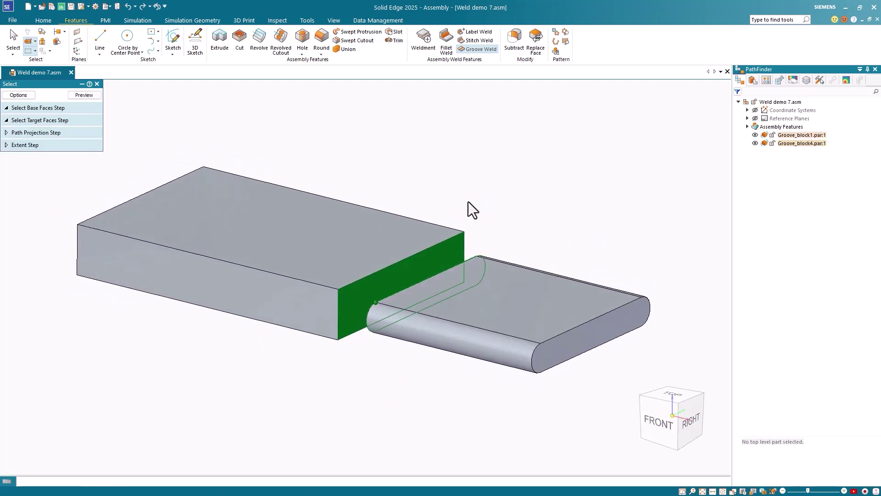
pyautogui.click(92, 96)
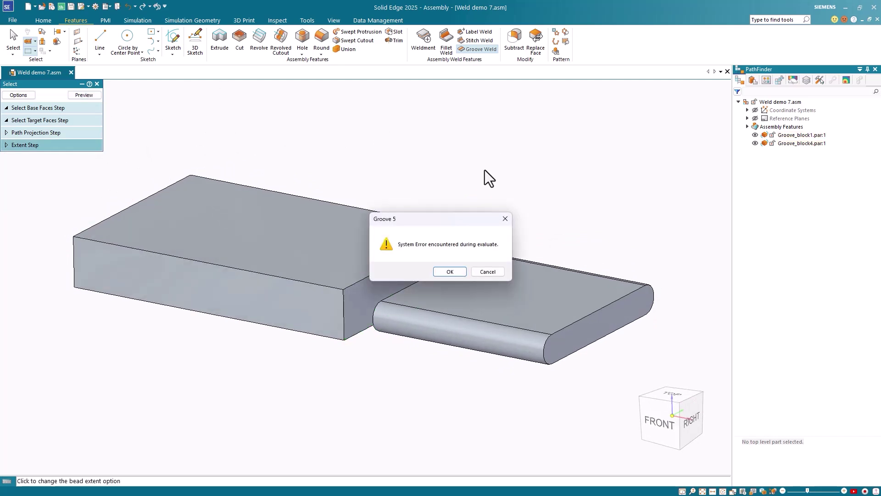
# Return to the base face definition and set the upper edge of Groove_block1's end face as its top boundary
pyautogui.click(450, 271)
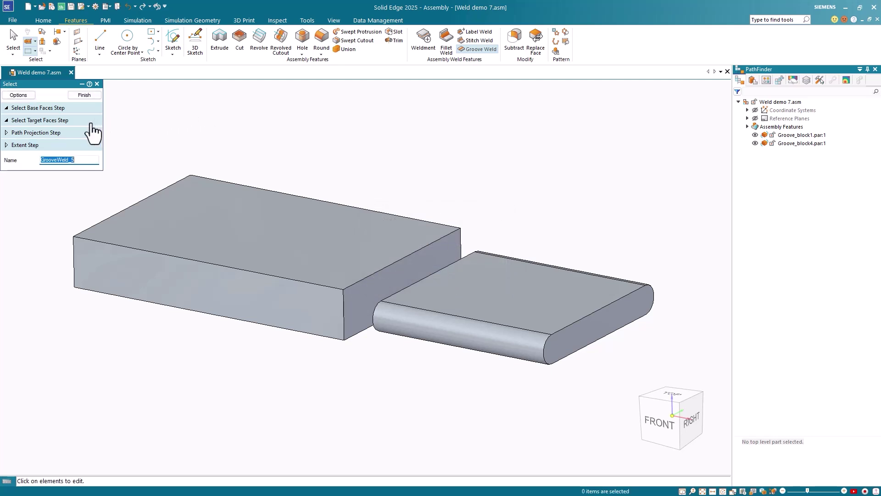
pyautogui.click(77, 109)
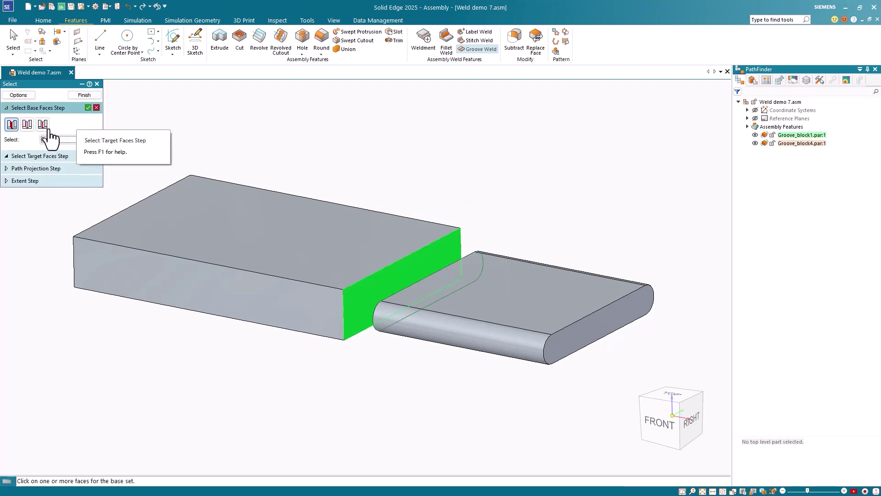
pyautogui.click(27, 121)
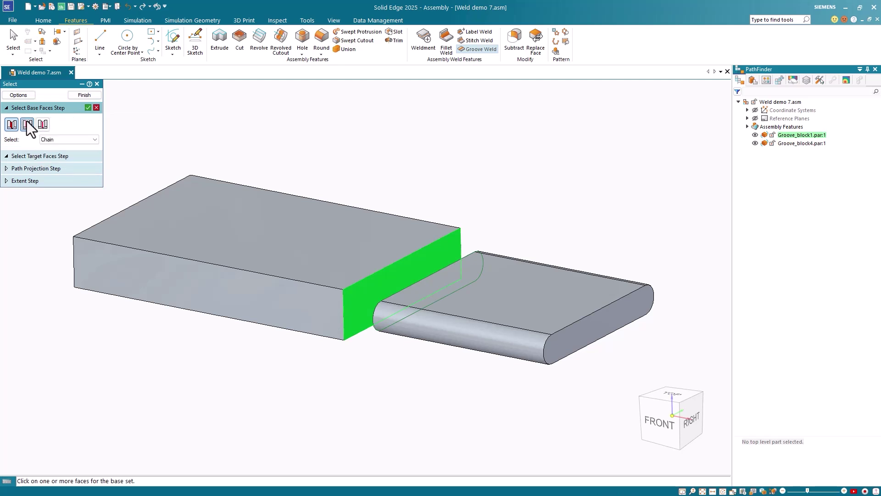
pyautogui.click(366, 281)
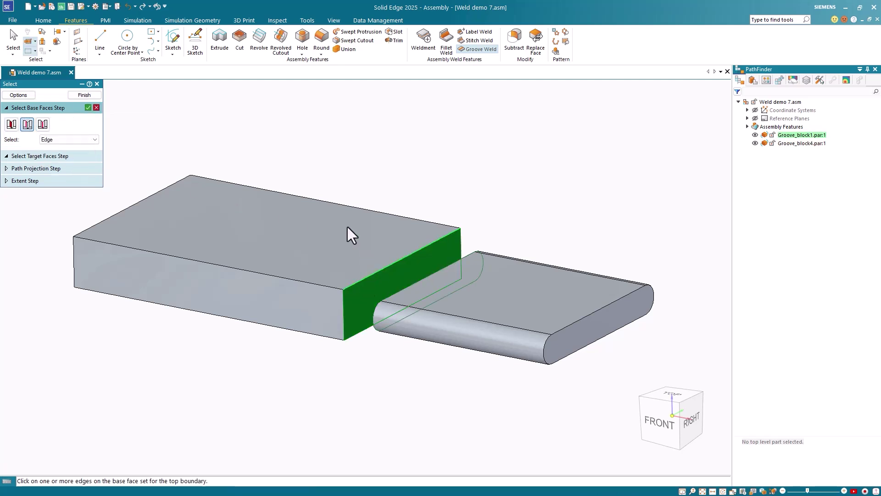
pyautogui.click(88, 108)
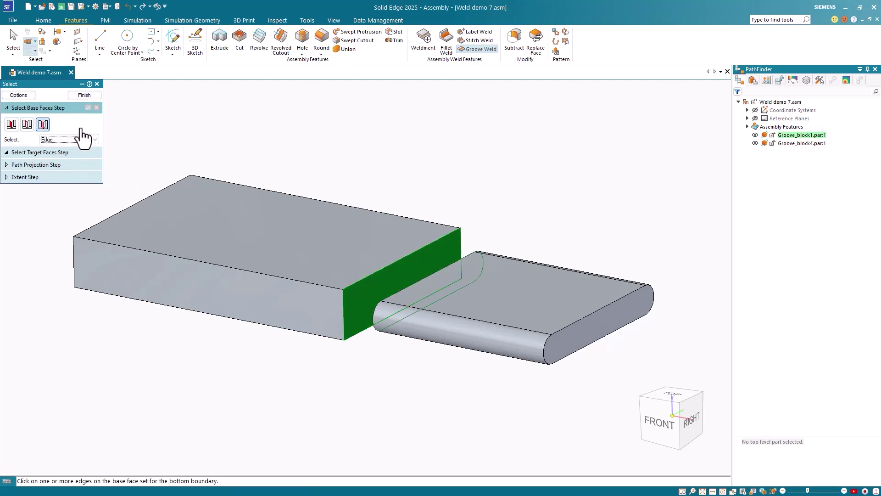
# Set the lower edge of the base face as its bottom boundary and preview the groove weld
pyautogui.click(361, 331)
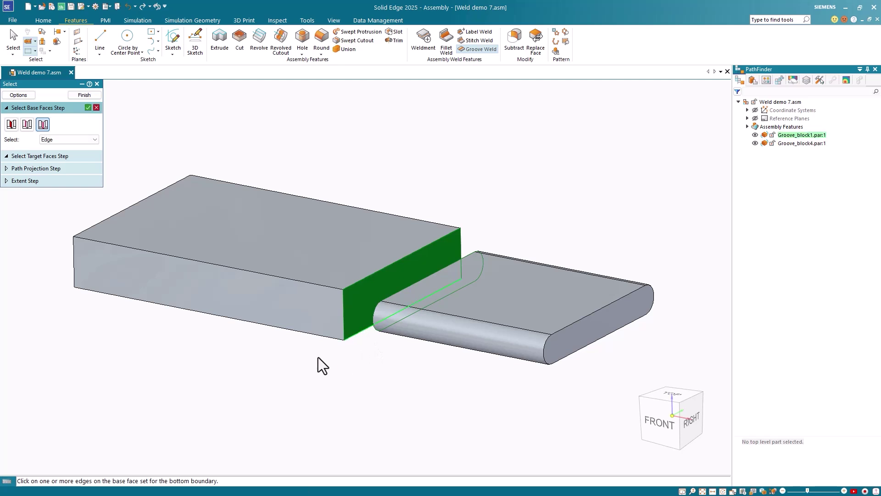
pyautogui.click(87, 108)
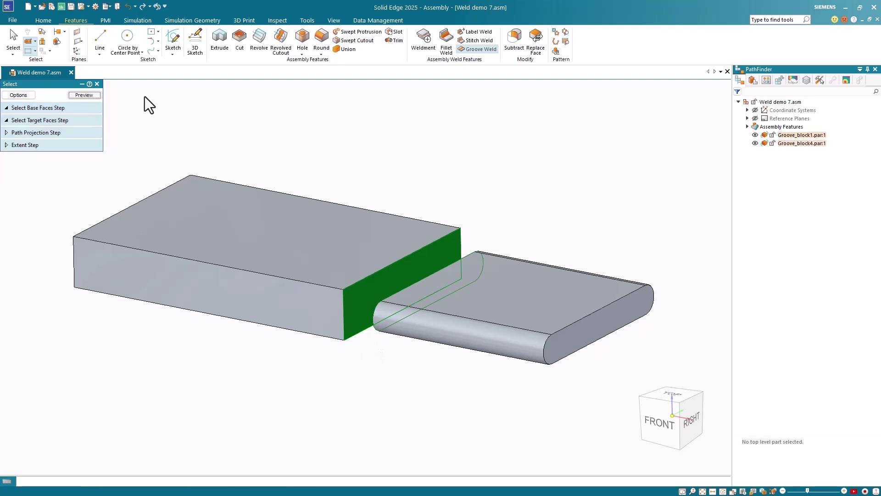
pyautogui.click(94, 95)
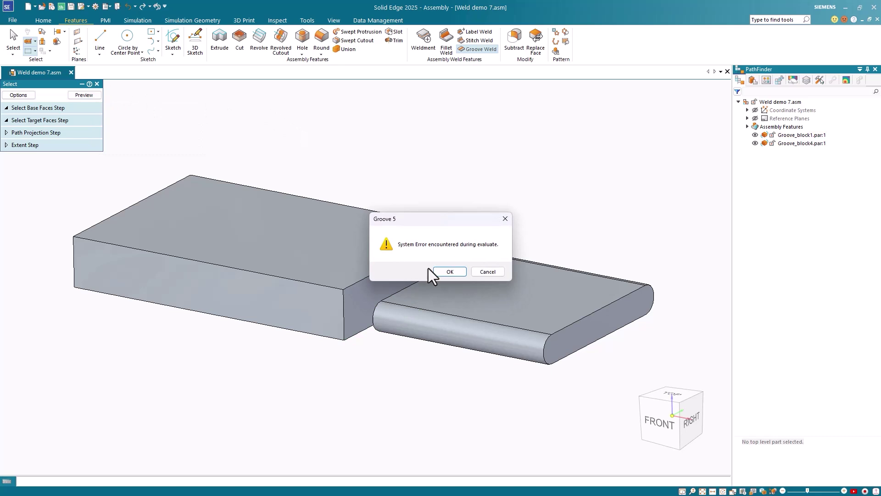
pyautogui.click(450, 271)
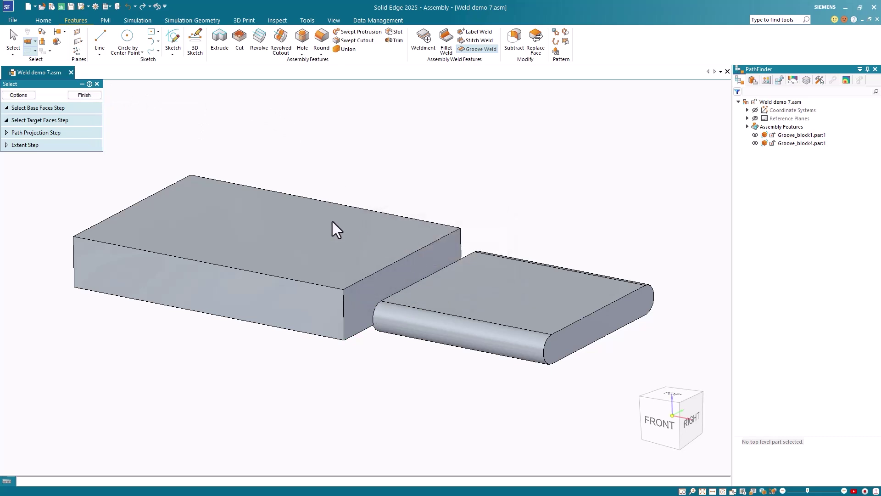
# In the weld's extent settings, set both End 1 and End 2 to Surface
pyautogui.click(6, 146)
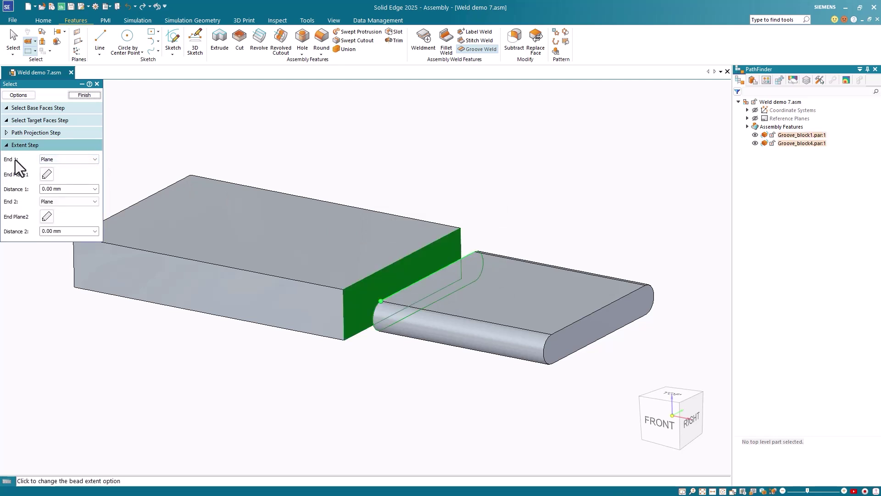
pyautogui.click(95, 160)
pyautogui.click(85, 174)
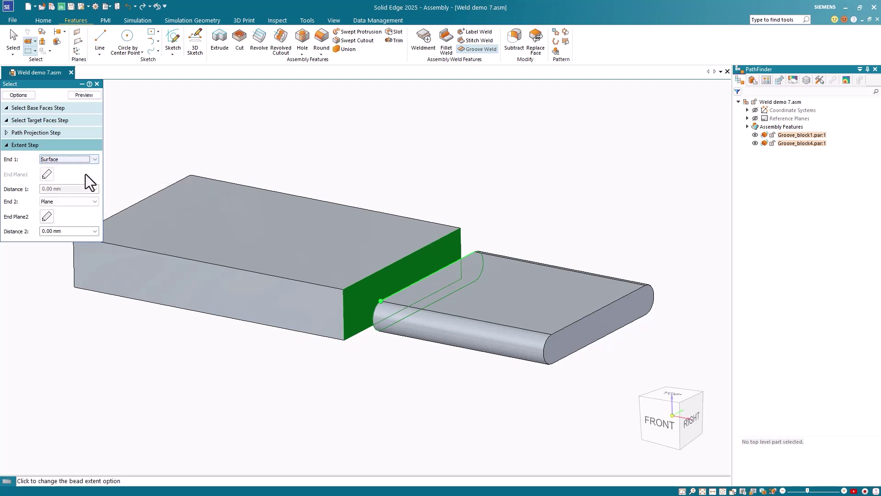
pyautogui.click(95, 202)
pyautogui.click(75, 216)
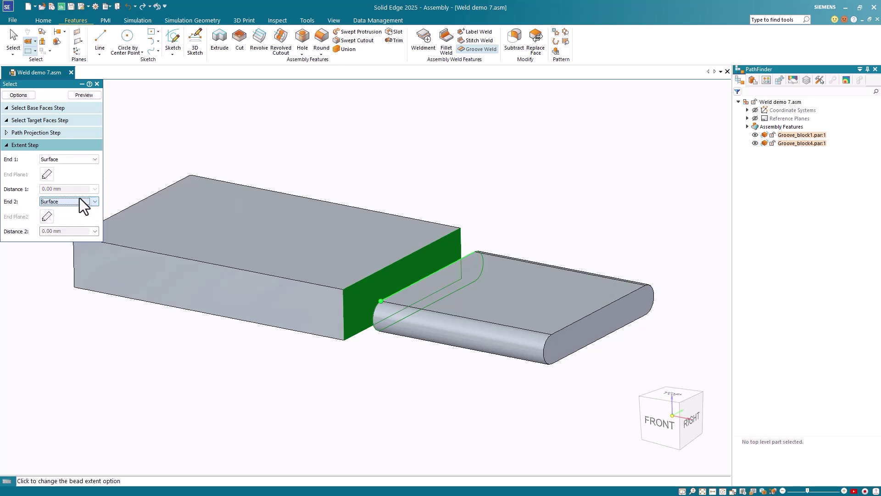
# Preview and finish the groove weld between Groove_block1 and Groove_block4, and leave the Groove Weld command
pyautogui.click(84, 94)
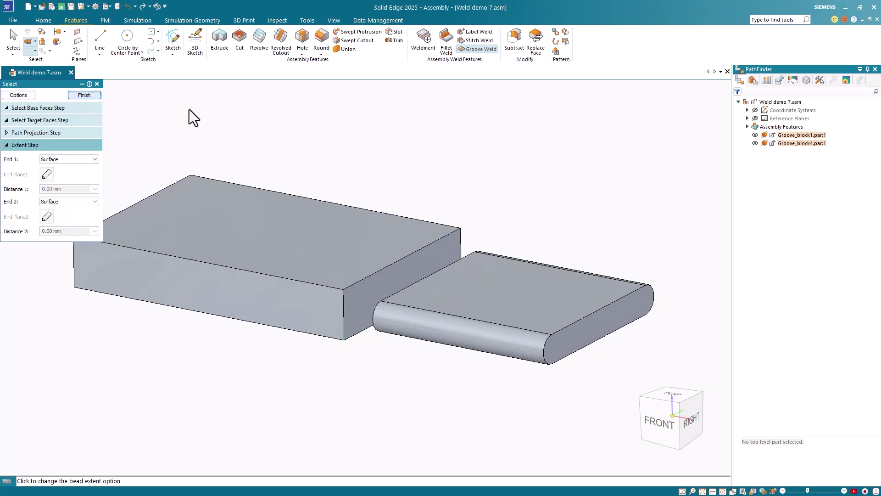
pyautogui.click(85, 95)
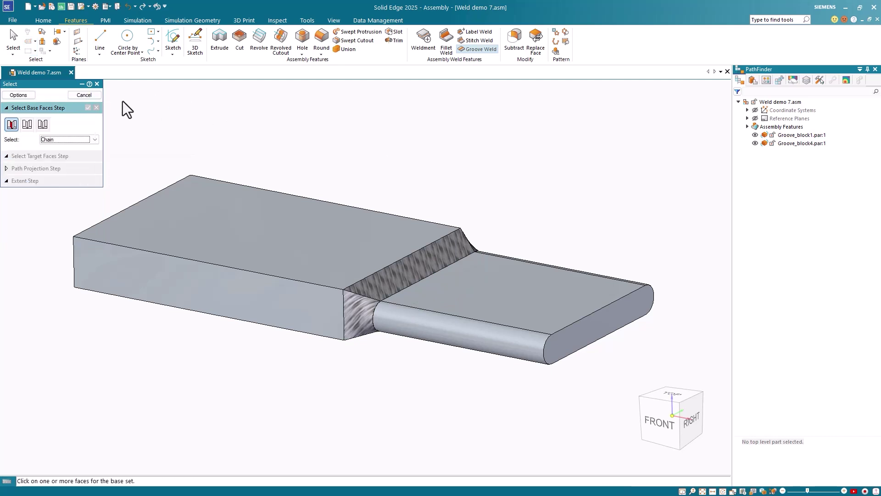
pyautogui.click(85, 95)
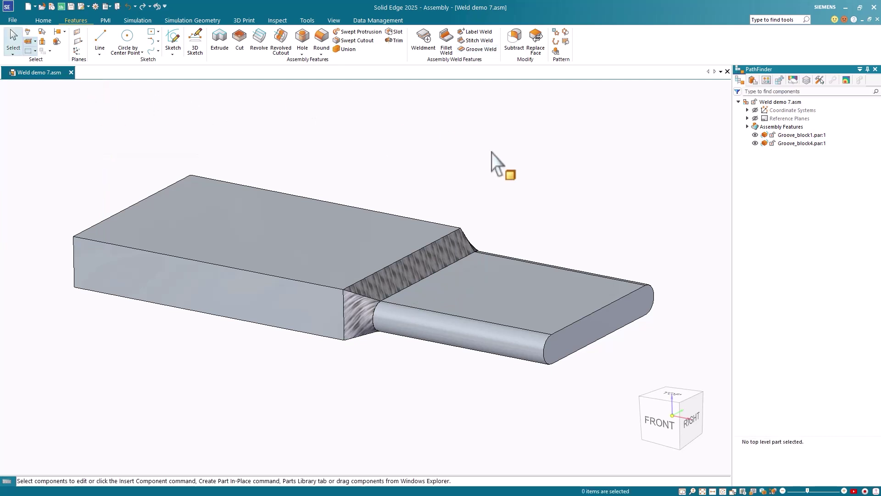
pyautogui.moveTo(605, 204); pyautogui.dragTo(574, 172, button='middle')
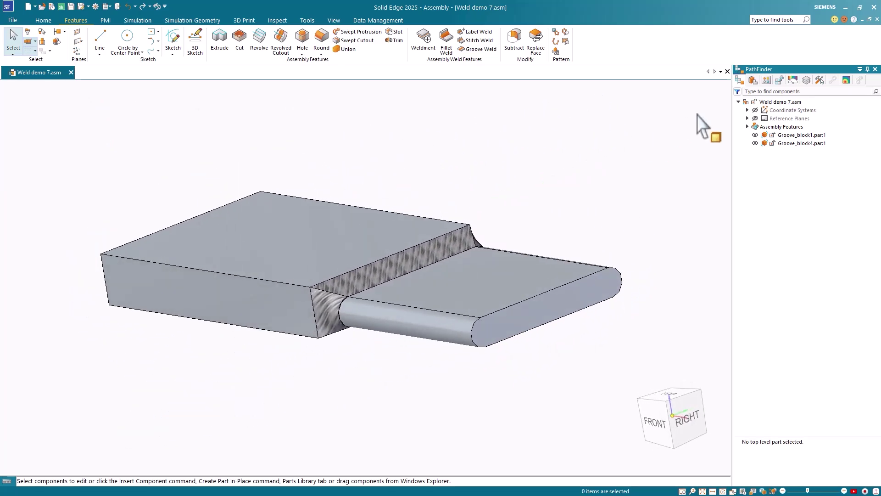